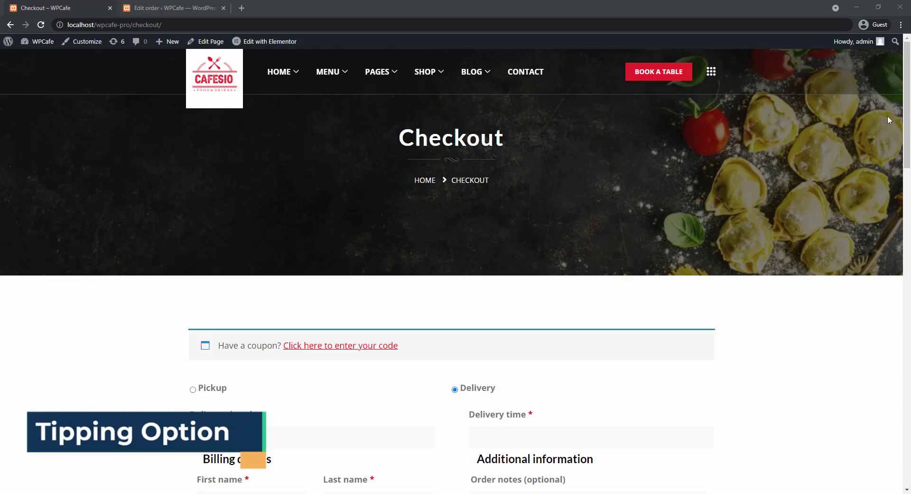
Step: Change the checkout tip from a fixed 5 to Percentage(%) and add a 10% tip
{"action": "scroll", "coordinate": [529, 279], "scroll_direction": "down", "scroll_amount": 5}
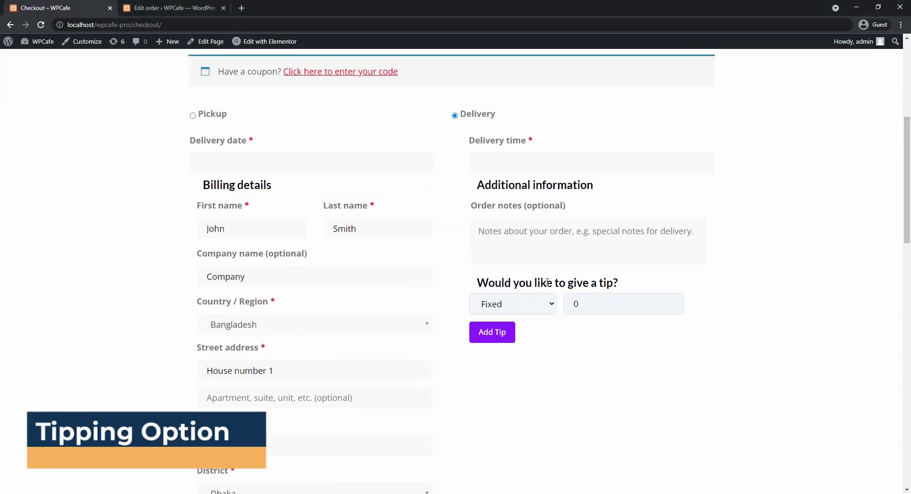
{"action": "left_click", "coordinate": [541, 307]}
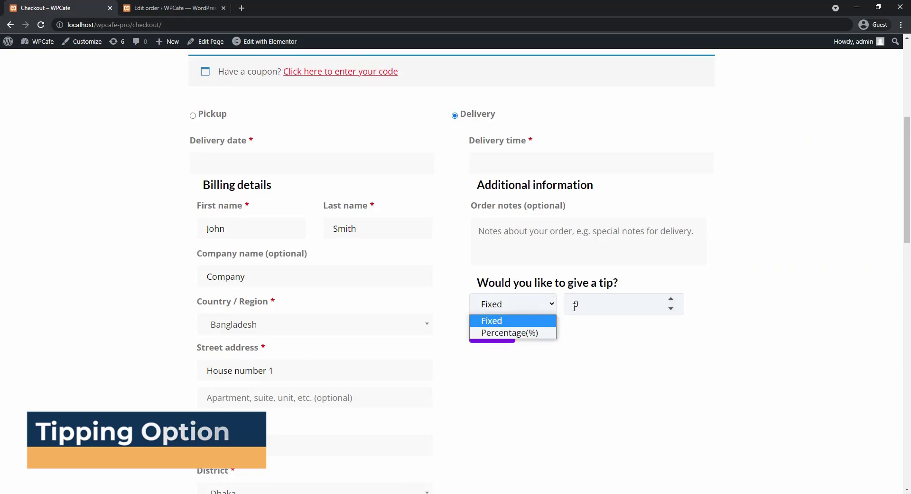
{"action": "left_click", "coordinate": [544, 323]}
{"action": "key", "text": "Tab"}
{"action": "type", "text": "5"}
{"action": "left_click", "coordinate": [552, 308]}
{"action": "left_click", "coordinate": [536, 332]}
{"action": "left_click", "coordinate": [602, 305]}
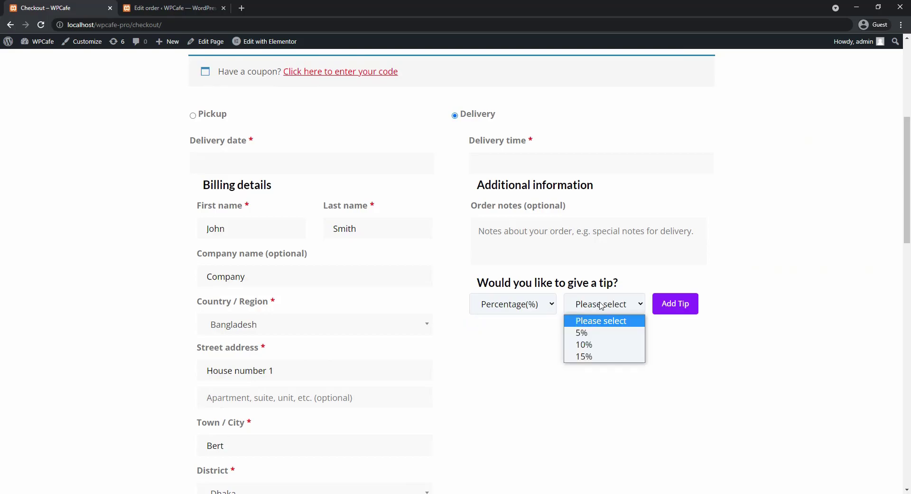
{"action": "left_click", "coordinate": [604, 345]}
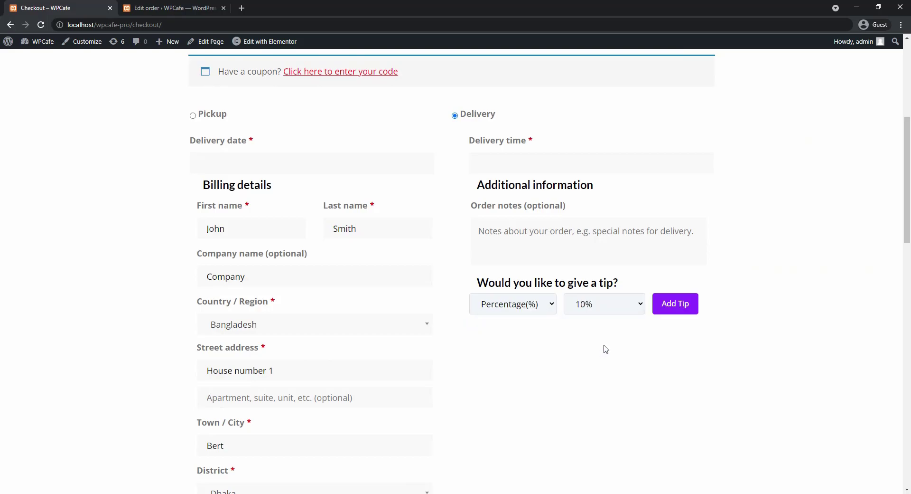
{"action": "left_click", "coordinate": [679, 306]}
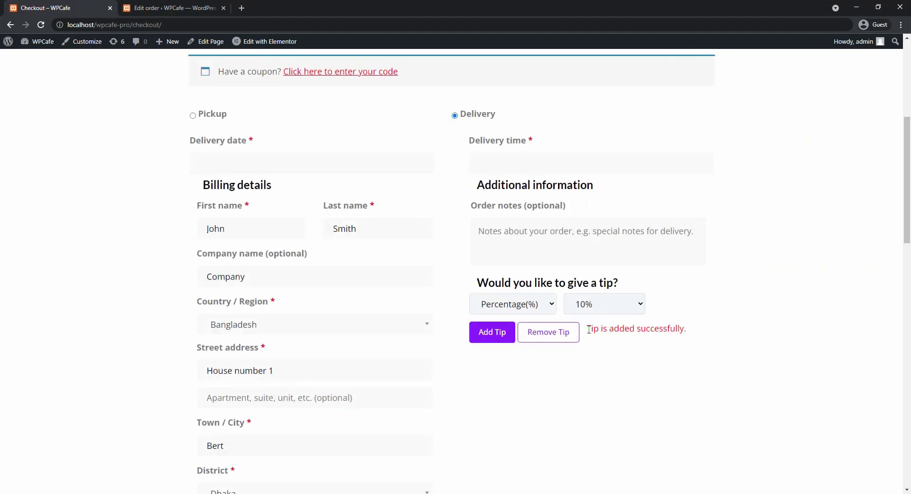
Step: Highlight the tip confirmation, the Tip(10%) $1.50 line and the $16.50 order total
{"action": "left_click_drag", "start_coordinate": [589, 330], "coordinate": [677, 325]}
{"action": "left_click", "coordinate": [677, 326]}
{"action": "scroll", "coordinate": [837, 260], "scroll_direction": "down", "scroll_amount": 9}
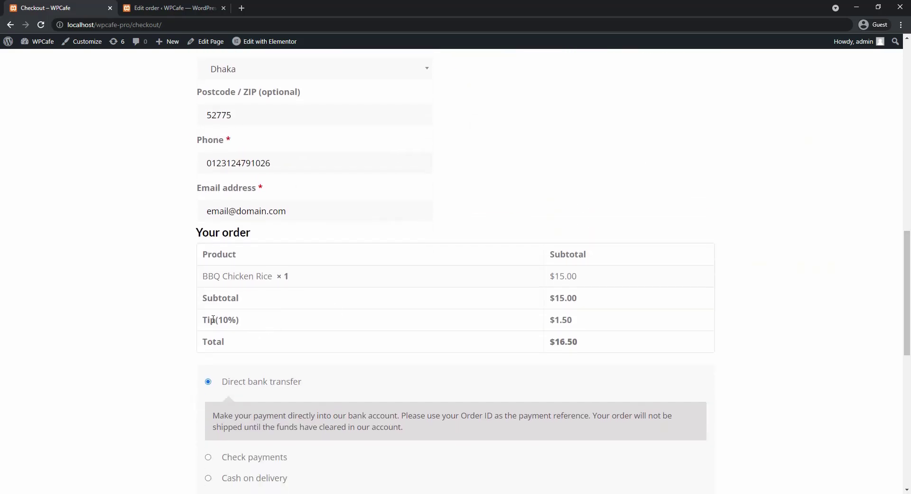
{"action": "triple_click", "coordinate": [214, 319]}
{"action": "triple_click", "coordinate": [548, 325]}
{"action": "triple_click", "coordinate": [565, 346]}
{"action": "left_click", "coordinate": [542, 359]}
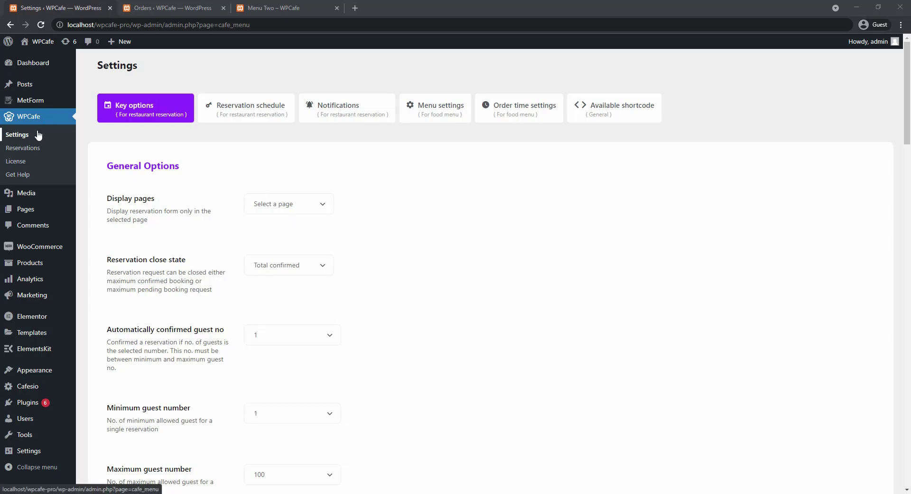
Step: On the Menu settings tab, set Tip Enable under Tip Options to YES
{"action": "left_click", "coordinate": [433, 113]}
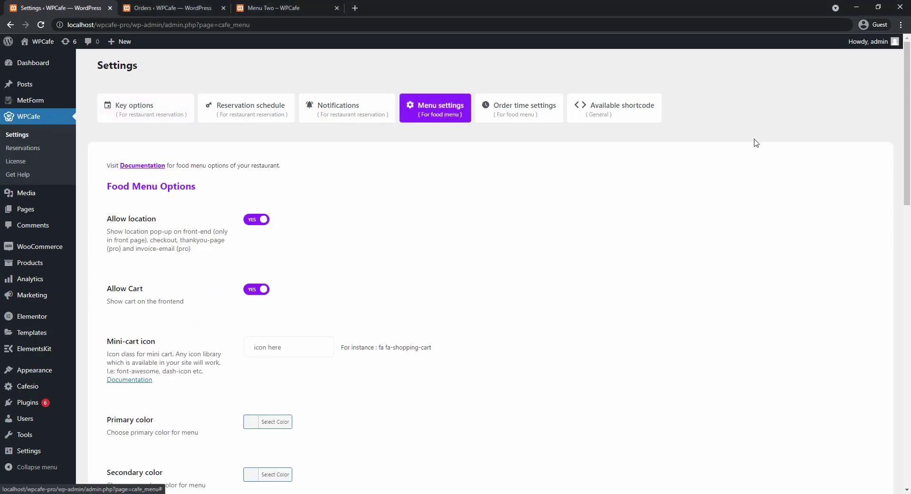
{"action": "left_click_drag", "start_coordinate": [907, 127], "coordinate": [897, 273]}
{"action": "scroll", "coordinate": [897, 280], "scroll_direction": "down", "scroll_amount": 4}
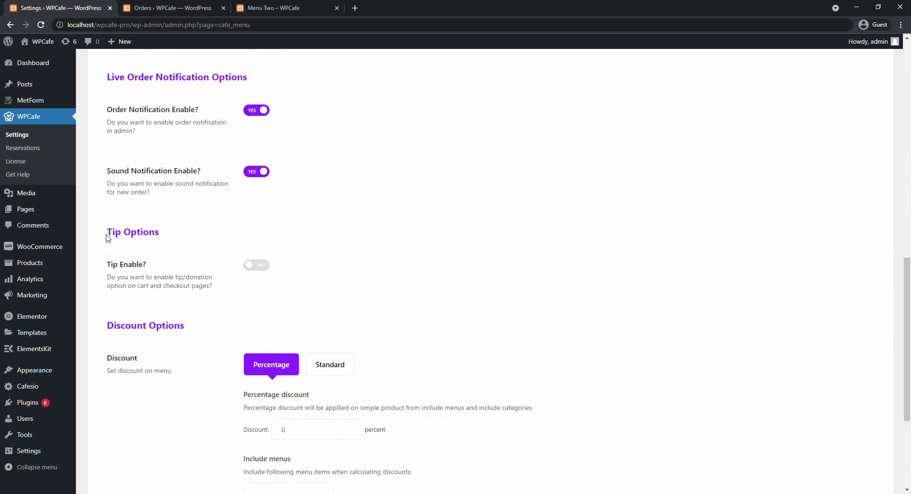
{"action": "left_click", "coordinate": [254, 264]}
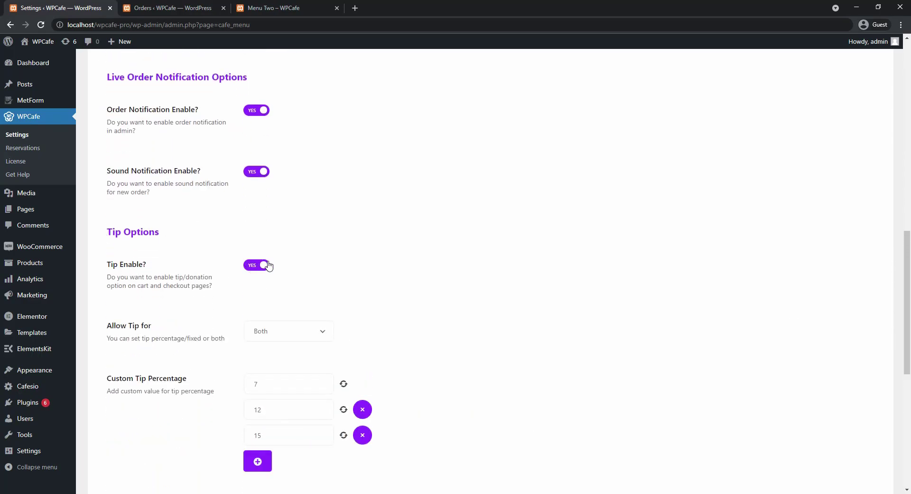
Step: Try the Allow Tip for options, first Fixed and then Percentage
{"action": "scroll", "coordinate": [872, 268], "scroll_direction": "down", "scroll_amount": 2}
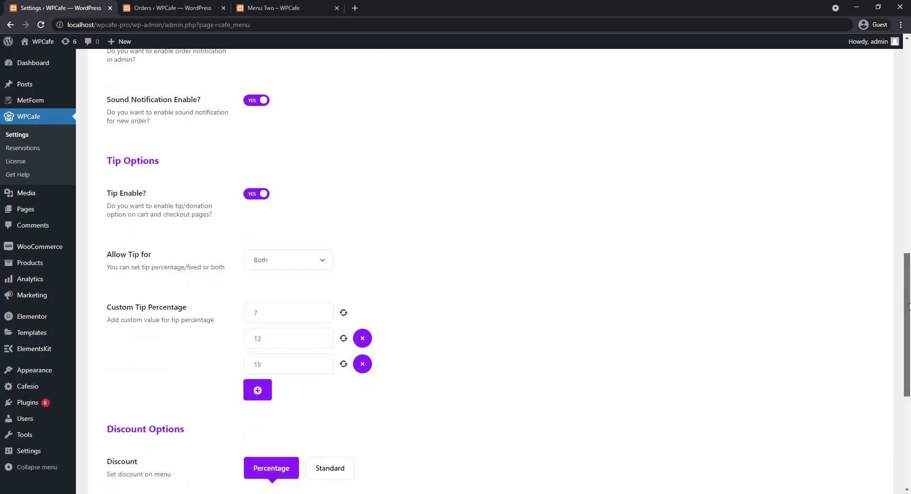
{"action": "left_click", "coordinate": [266, 260]}
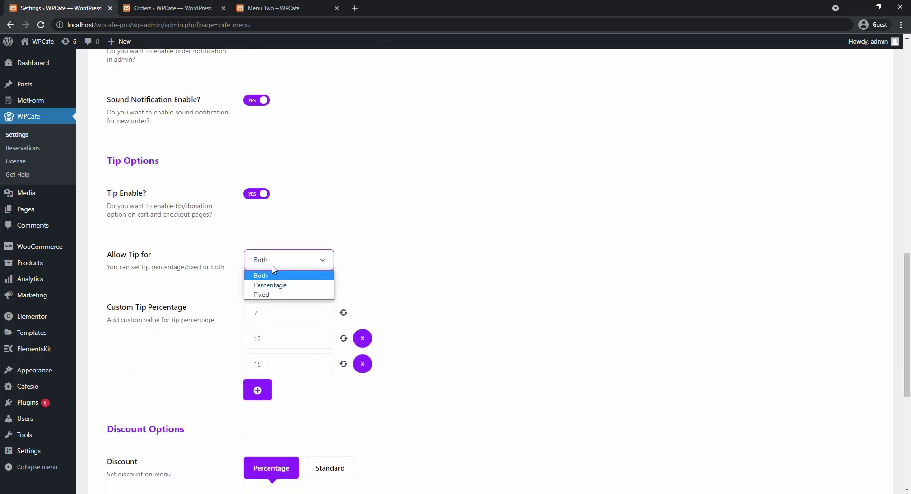
{"action": "left_click", "coordinate": [272, 294]}
{"action": "left_click", "coordinate": [276, 268]}
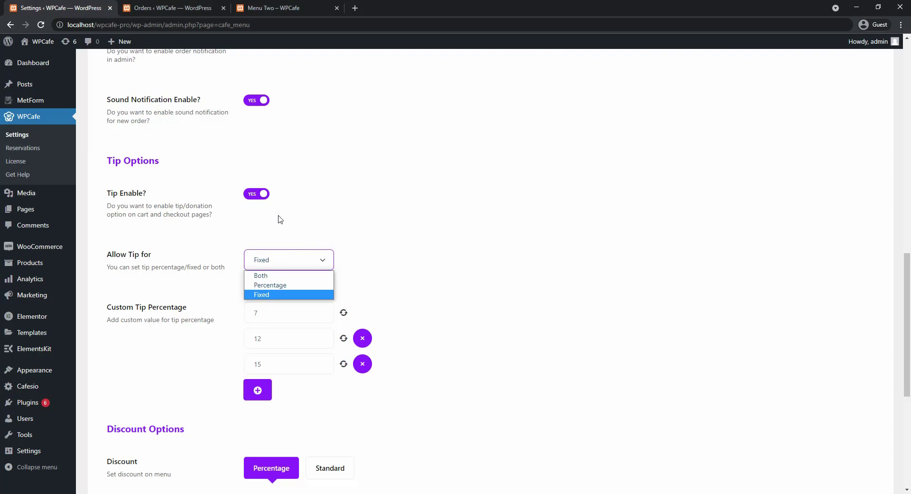
{"action": "left_click", "coordinate": [274, 286]}
Step: Change the custom tip percentages from 7 and 12 to 5 and 10
{"action": "left_click", "coordinate": [277, 316]}
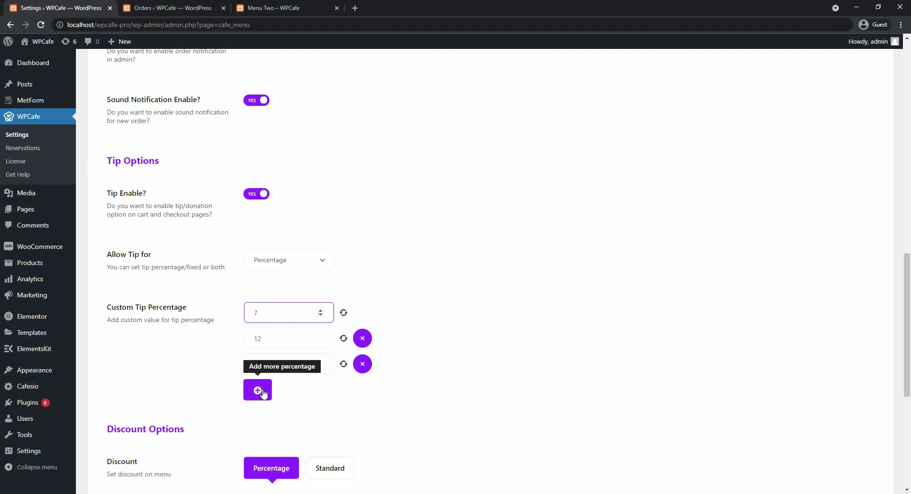
{"action": "double_click", "coordinate": [266, 312]}
{"action": "type", "text": "5"}
{"action": "double_click", "coordinate": [283, 338]}
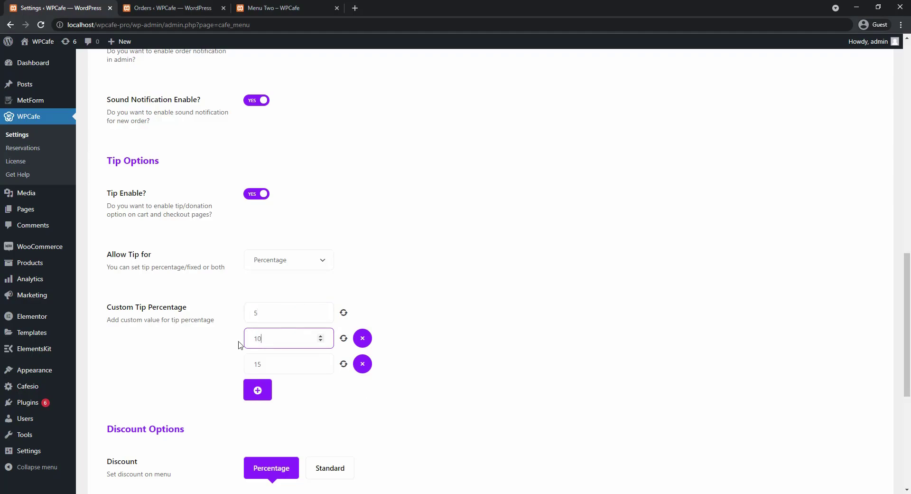
{"action": "type", "text": "10"}
{"action": "left_click", "coordinate": [290, 370]}
{"action": "left_click", "coordinate": [405, 308]}
Step: Set Allow Tip for back to Both
{"action": "scroll", "coordinate": [813, 235], "scroll_direction": "down", "scroll_amount": 2}
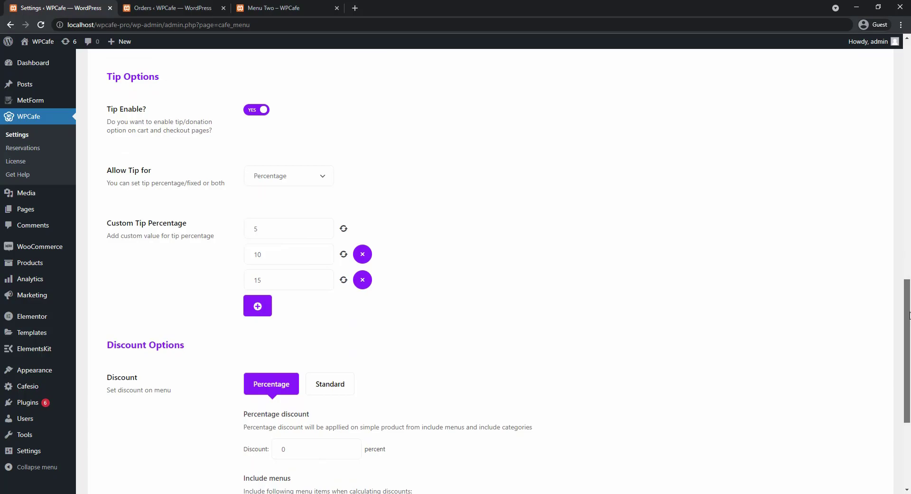
{"action": "left_click", "coordinate": [297, 182]}
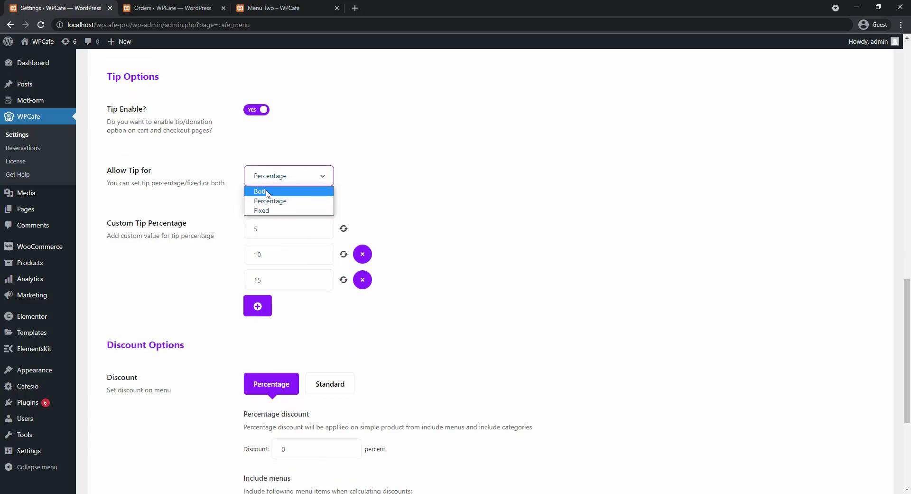
{"action": "left_click", "coordinate": [266, 192]}
{"action": "left_click", "coordinate": [422, 216]}
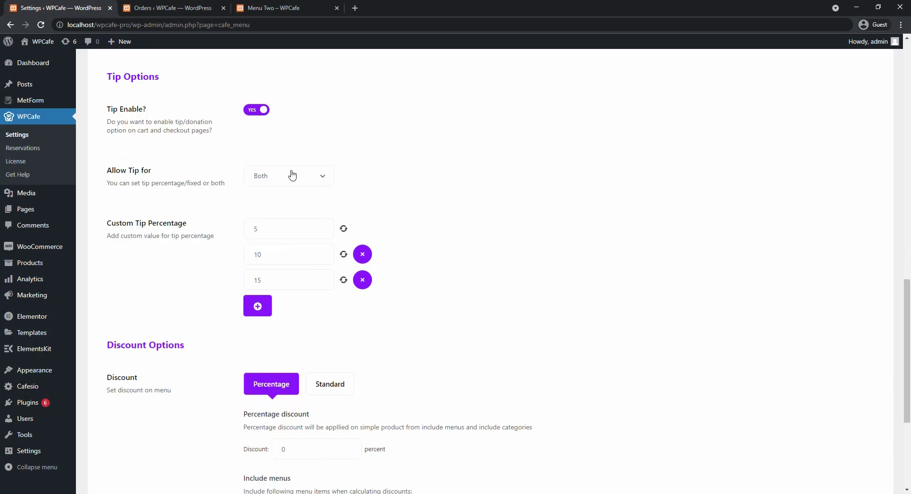
{"action": "scroll", "coordinate": [906, 304], "scroll_direction": "down", "scroll_amount": 5}
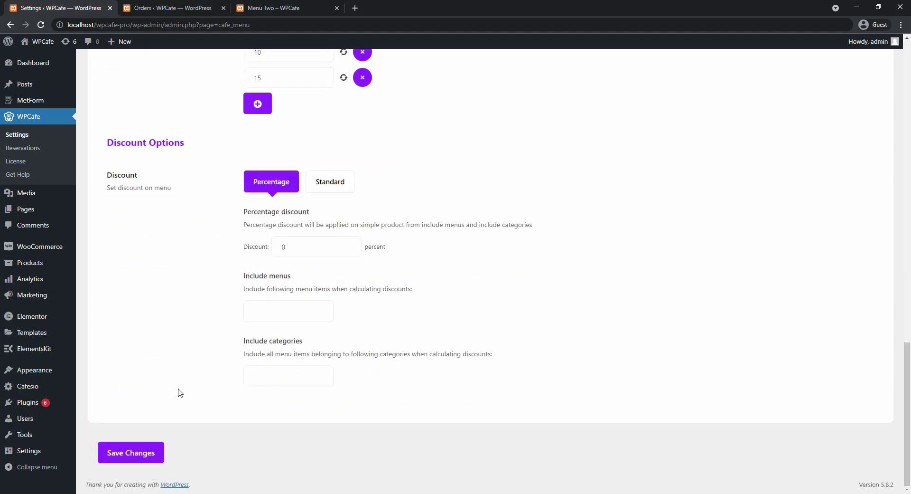
Step: Save the tip settings and add BBQ Chicken Rice from Menu Two to the cart
{"action": "left_click", "coordinate": [147, 456]}
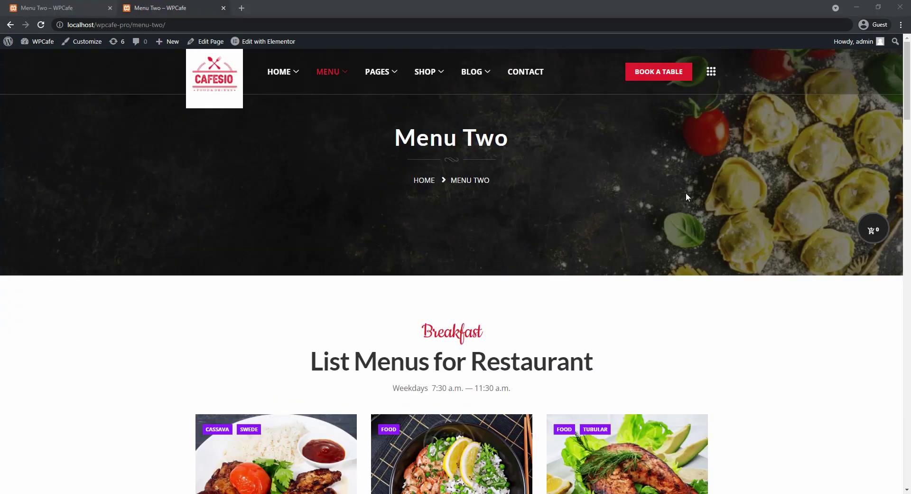
{"action": "scroll", "coordinate": [908, 116], "scroll_direction": "down", "scroll_amount": 4}
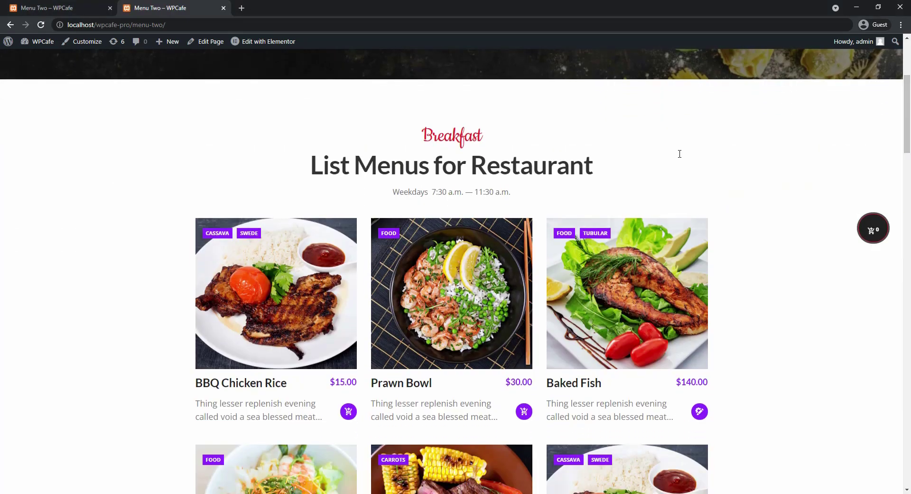
{"action": "left_click", "coordinate": [350, 415]}
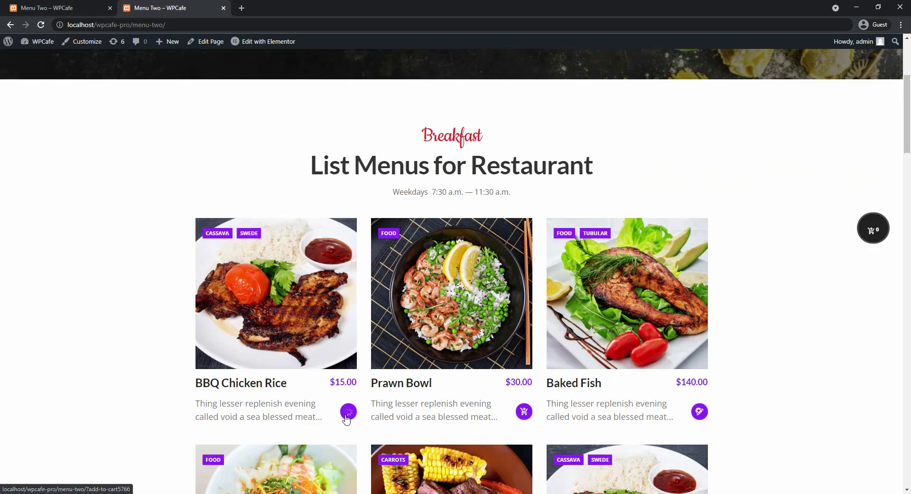
Step: Choose Delivery in the mini cart and open the cart in a new tab
{"action": "left_click", "coordinate": [874, 221]}
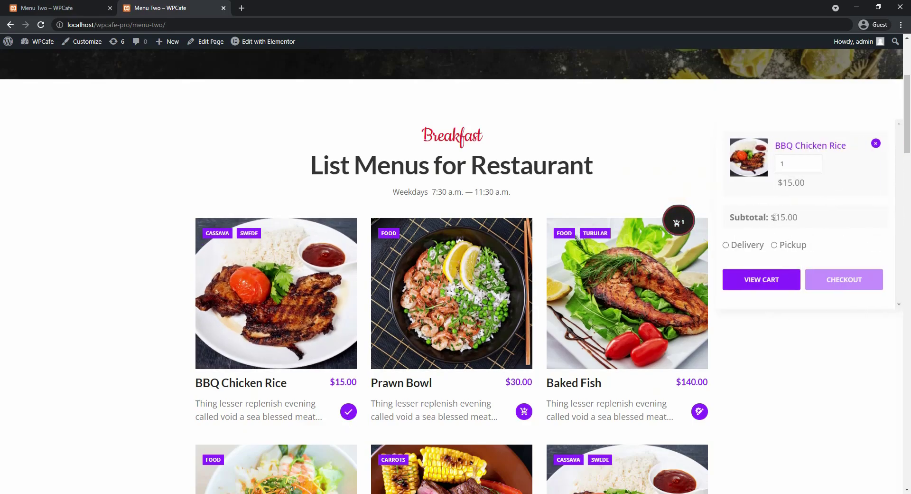
{"action": "left_click", "coordinate": [738, 246]}
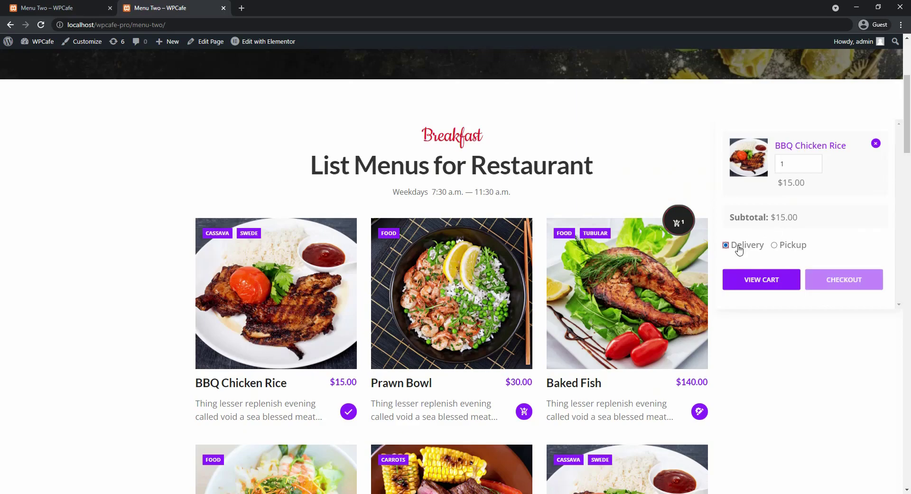
{"action": "middle_click", "coordinate": [769, 282]}
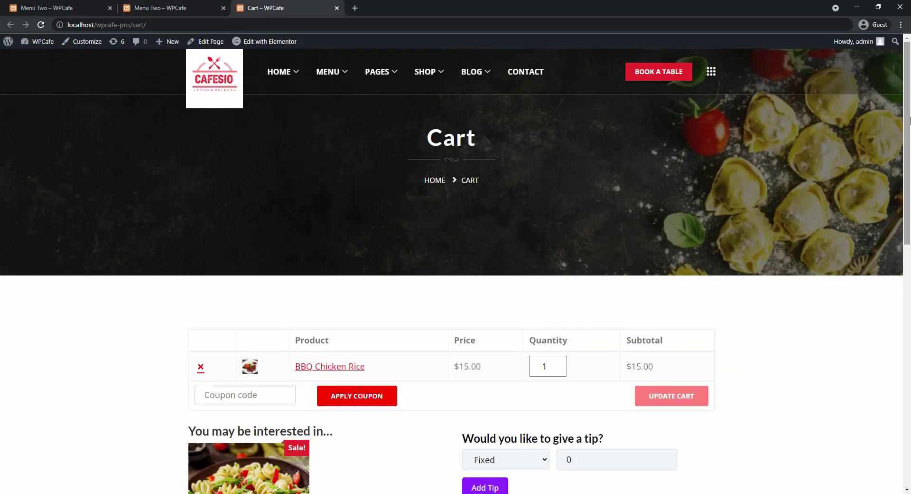
Step: In the cart, set the tip type to Percentage(%) and add a 10% tip
{"action": "left_click_drag", "start_coordinate": [908, 118], "coordinate": [910, 195]}
{"action": "left_click", "coordinate": [529, 286]}
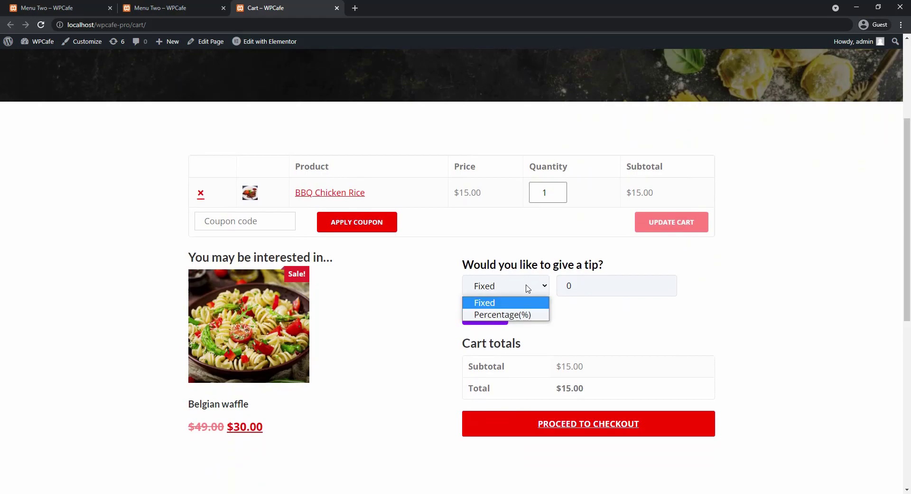
{"action": "left_click", "coordinate": [519, 304]}
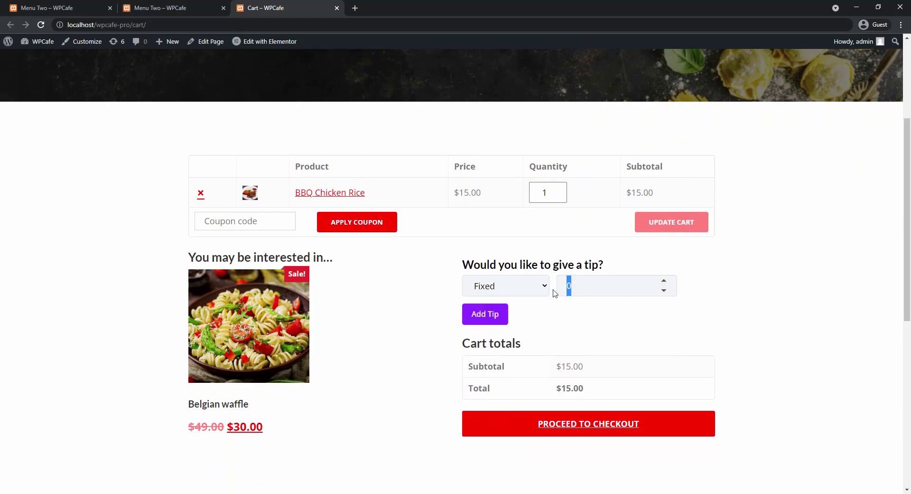
{"action": "left_click", "coordinate": [535, 292]}
{"action": "left_click", "coordinate": [520, 315]}
{"action": "left_click", "coordinate": [591, 287]}
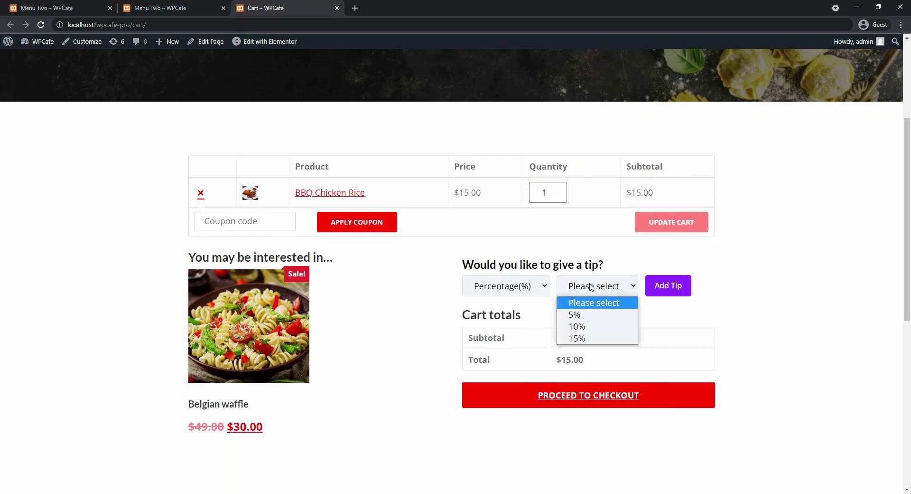
{"action": "left_click", "coordinate": [589, 324]}
{"action": "left_click", "coordinate": [670, 285]}
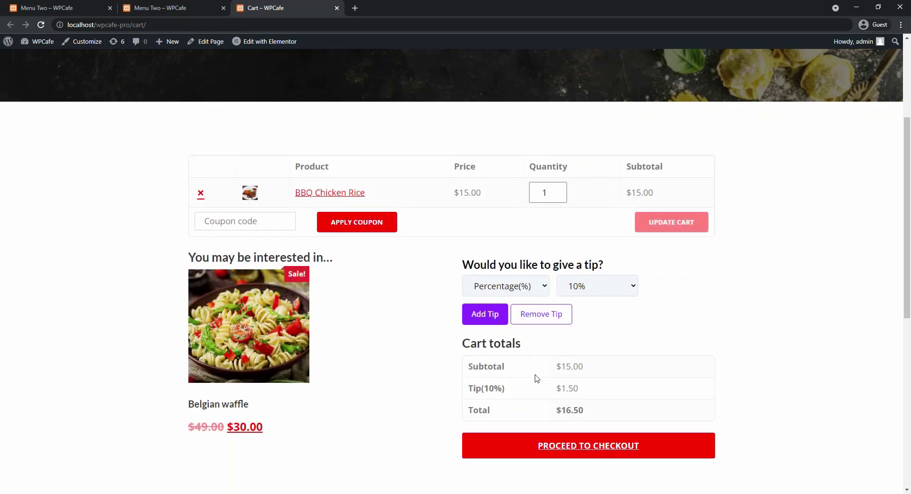
Step: Highlight the $1.50 tip amount and proceed to checkout
{"action": "left_click_drag", "start_coordinate": [556, 390], "coordinate": [588, 389]}
{"action": "left_click", "coordinate": [581, 388]}
{"action": "left_click", "coordinate": [587, 445]}
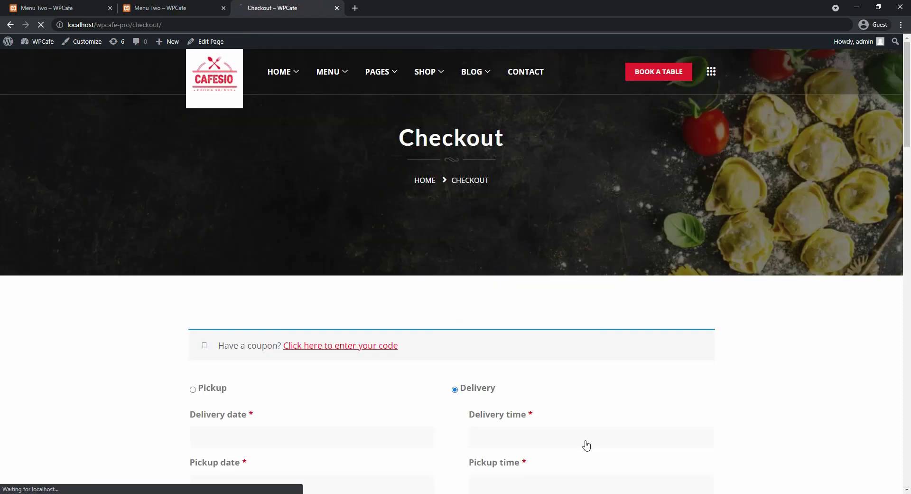
Step: Set the checkout delivery time to 00:15
{"action": "left_click_drag", "start_coordinate": [909, 122], "coordinate": [910, 186]}
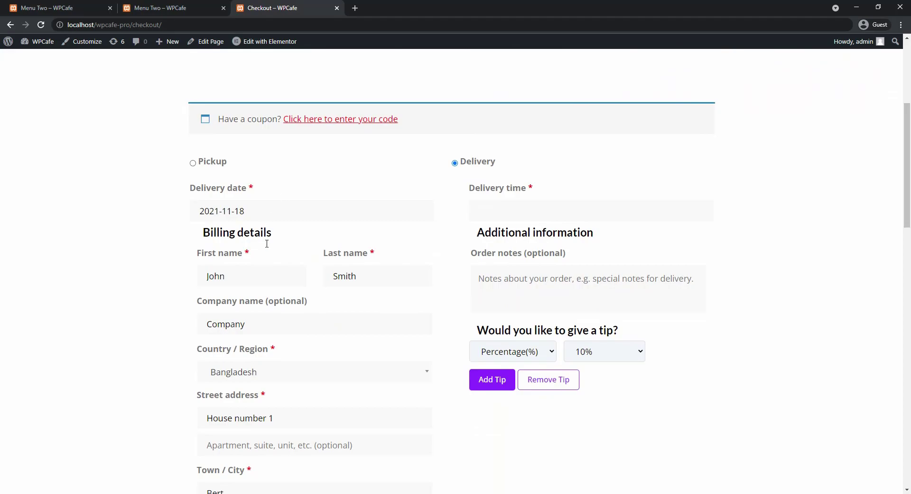
{"action": "left_click", "coordinate": [483, 205]}
{"action": "left_click", "coordinate": [482, 246]}
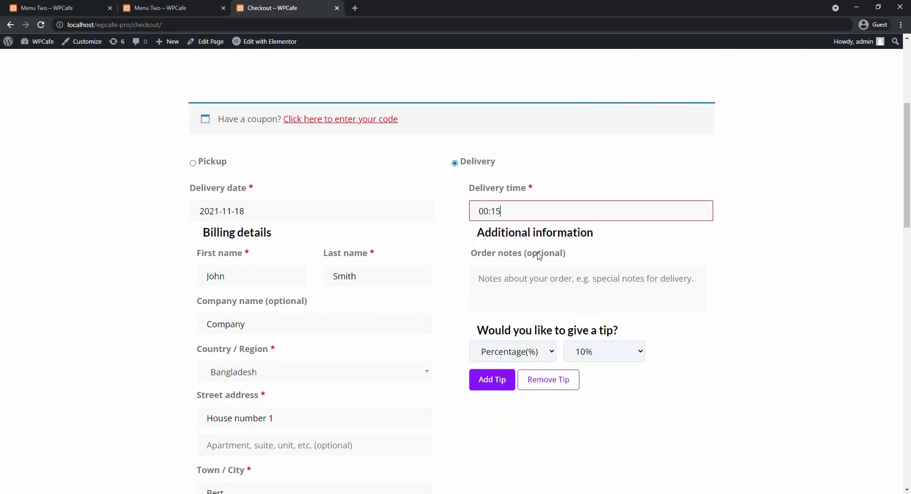
Step: Highlight the Tip(10%) row in Your order and place the order
{"action": "scroll", "coordinate": [827, 266], "scroll_direction": "down", "scroll_amount": 3}
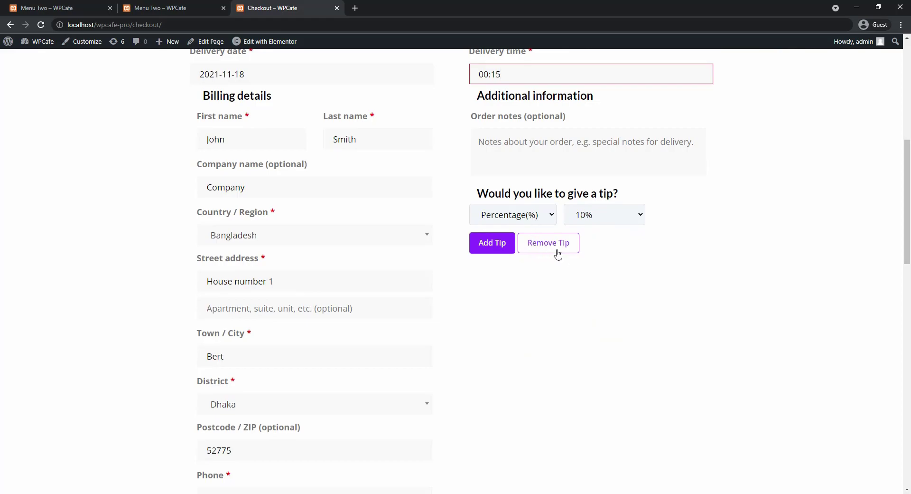
{"action": "left_click_drag", "start_coordinate": [907, 186], "coordinate": [907, 309]}
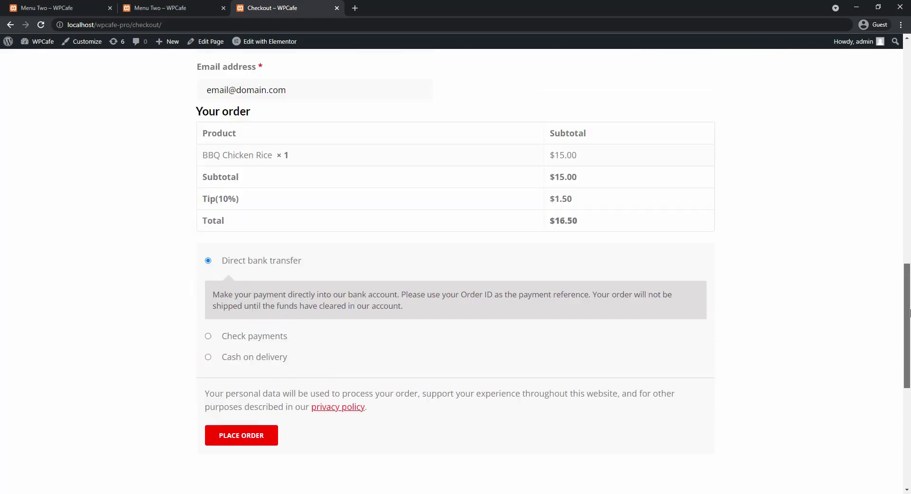
{"action": "left_click_drag", "start_coordinate": [203, 200], "coordinate": [246, 204]}
{"action": "left_click", "coordinate": [266, 205]}
{"action": "left_click", "coordinate": [247, 436]}
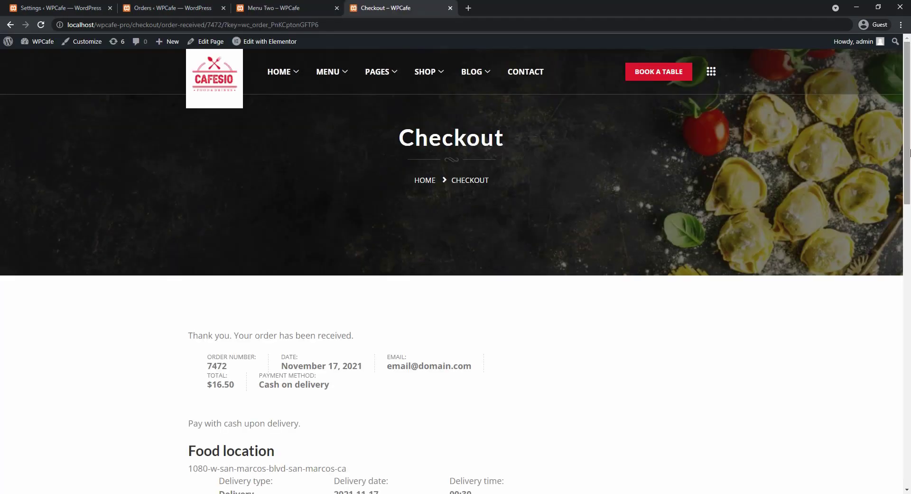
Step: Scroll to Order details and highlight the Tip(10%) $1.50 row
{"action": "left_click_drag", "start_coordinate": [908, 152], "coordinate": [910, 270]}
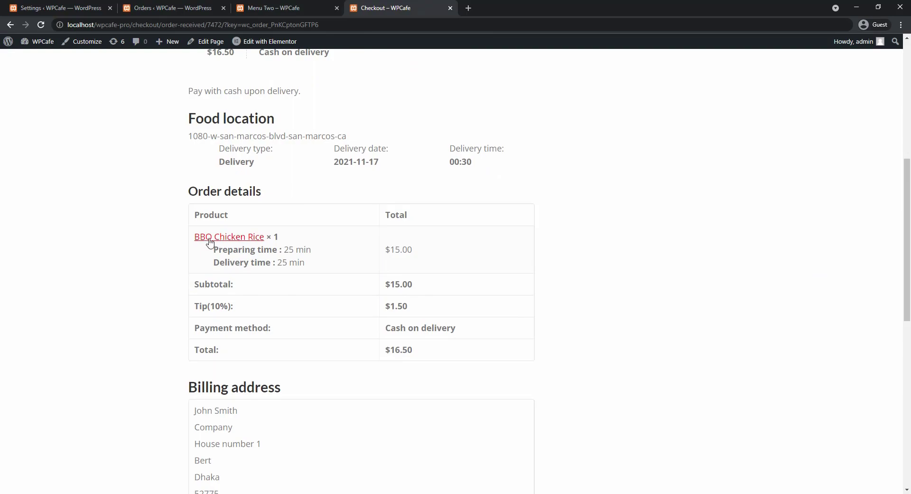
{"action": "left_click_drag", "start_coordinate": [197, 310], "coordinate": [232, 307]}
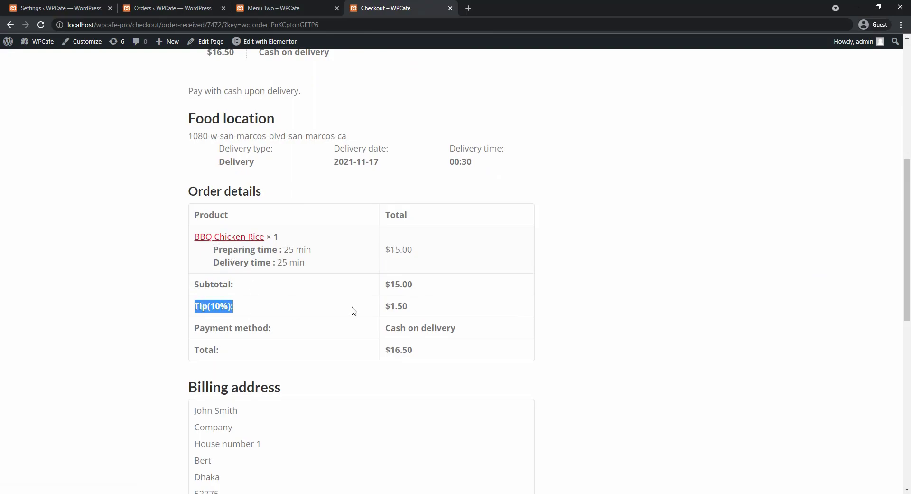
{"action": "left_click", "coordinate": [423, 308]}
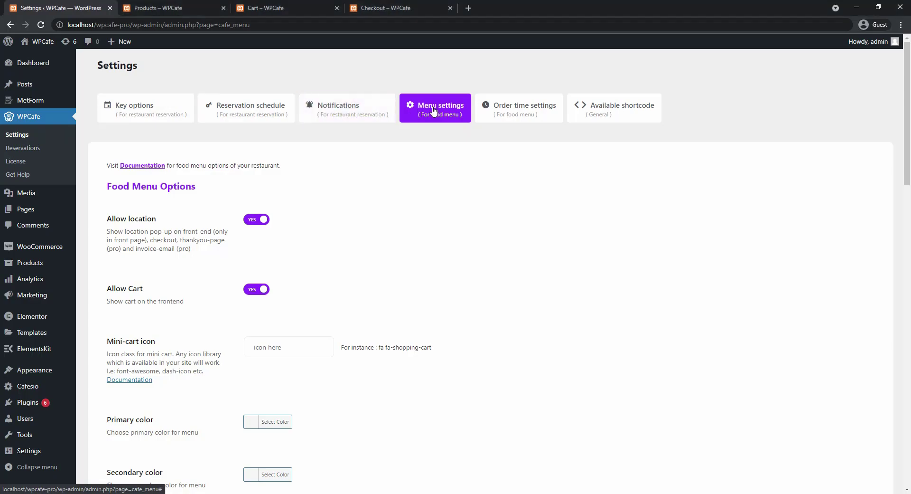
Step: Under Live Order Notification Options, set Order Notification Enable to YES
{"action": "left_click_drag", "start_coordinate": [907, 118], "coordinate": [906, 249]}
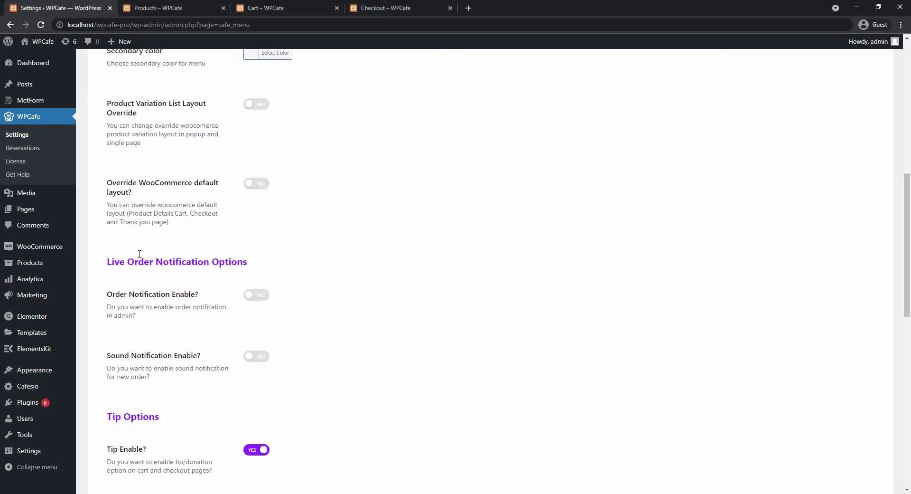
{"action": "left_click_drag", "start_coordinate": [119, 265], "coordinate": [253, 265]}
{"action": "left_click", "coordinate": [253, 264]}
{"action": "left_click", "coordinate": [252, 298]}
Step: Set Sound Notification Enable to YES and save the menu settings
{"action": "left_click", "coordinate": [254, 360]}
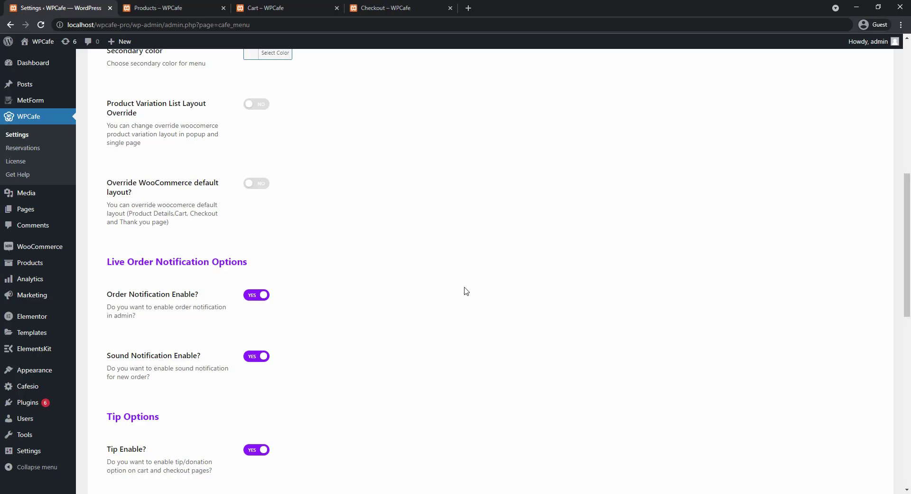
{"action": "left_click_drag", "start_coordinate": [880, 247], "coordinate": [908, 409]}
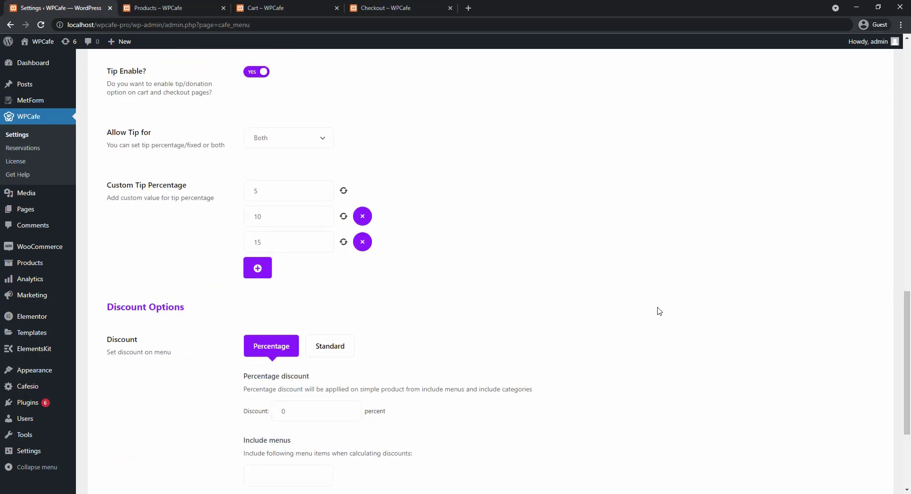
{"action": "scroll", "coordinate": [657, 309], "scroll_direction": "down", "scroll_amount": 4}
{"action": "left_click", "coordinate": [134, 459]}
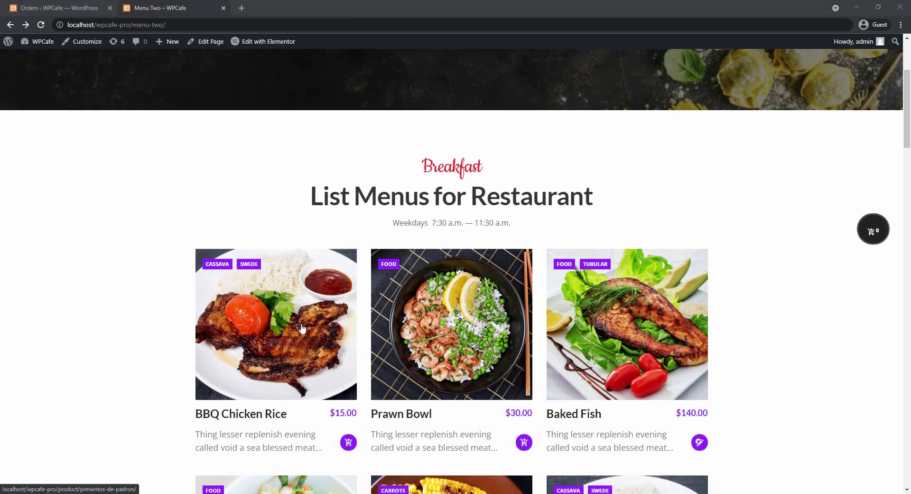
Step: Add BBQ Chicken Rice to the cart and go to checkout from the mini cart
{"action": "left_click", "coordinate": [349, 444]}
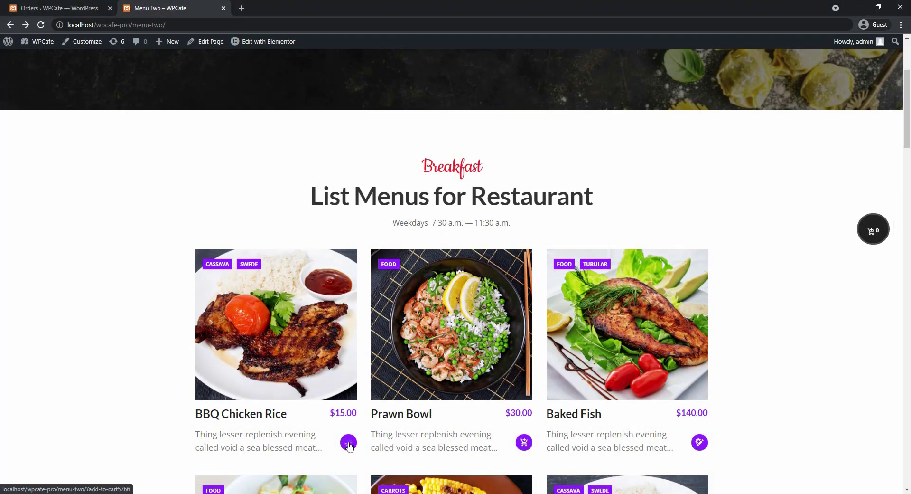
{"action": "left_click", "coordinate": [864, 227]}
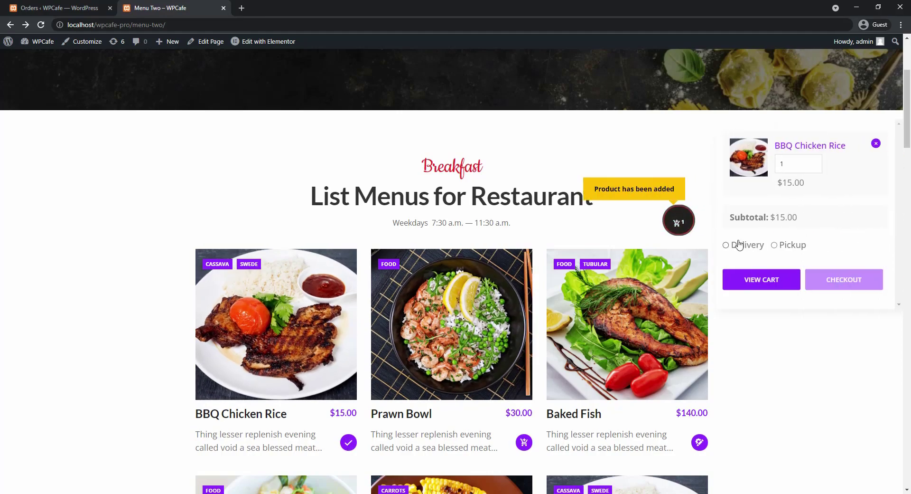
{"action": "left_click", "coordinate": [830, 284]}
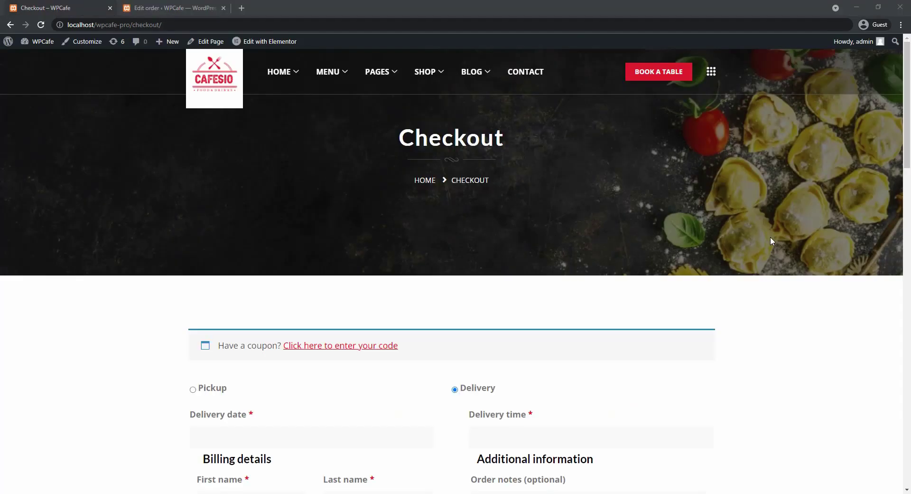
Step: Set delivery to 2021-11-18 at 00:15 and place the order without a tip
{"action": "scroll", "coordinate": [909, 186], "scroll_direction": "down", "scroll_amount": 5}
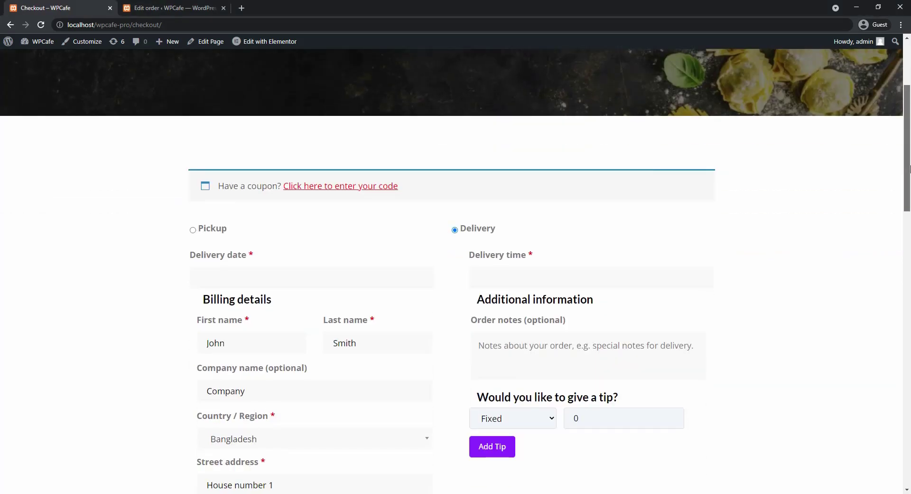
{"action": "left_click", "coordinate": [376, 193]}
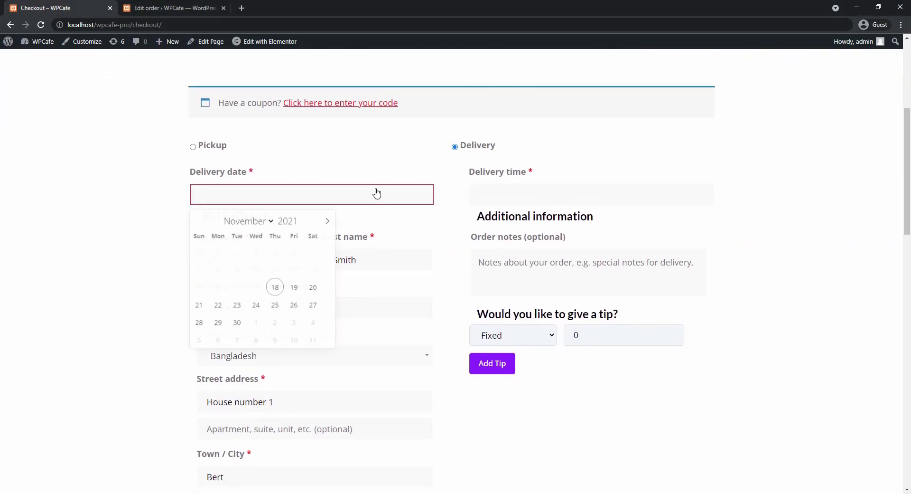
{"action": "left_click", "coordinate": [283, 285]}
{"action": "left_click", "coordinate": [501, 196]}
{"action": "left_click", "coordinate": [496, 228]}
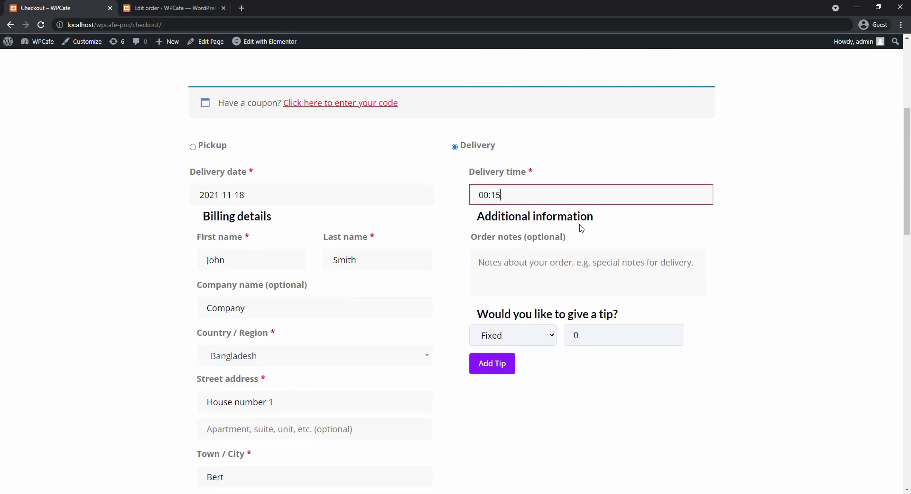
{"action": "scroll", "coordinate": [821, 221], "scroll_direction": "down", "scroll_amount": 12}
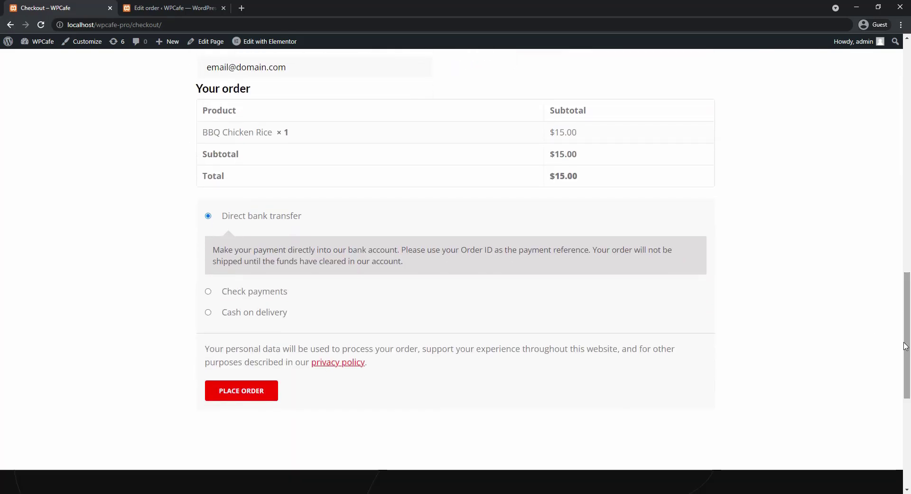
{"action": "left_click", "coordinate": [240, 393]}
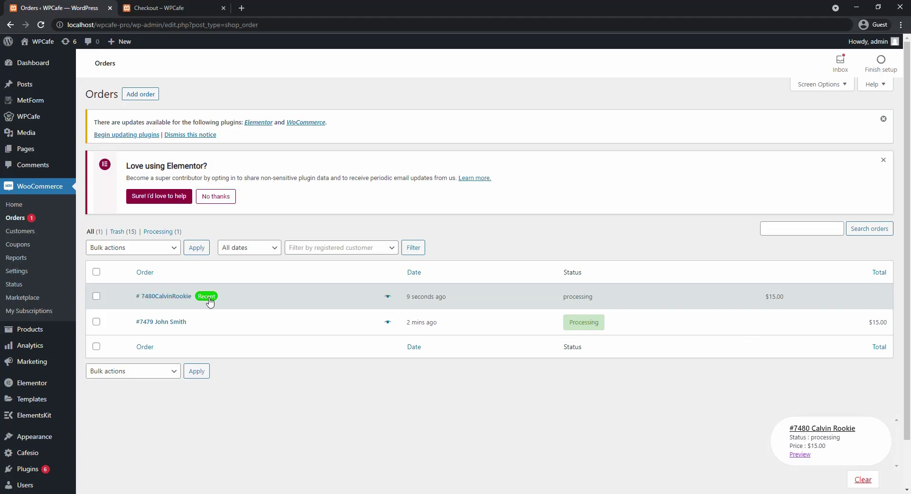
Step: Preview the new order from its notification card, then open its edit page
{"action": "left_click", "coordinate": [800, 455]}
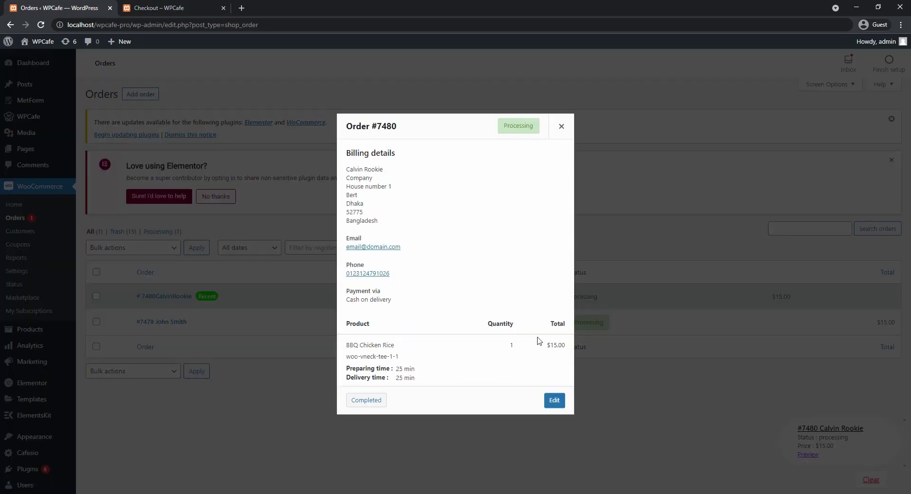
{"action": "left_click", "coordinate": [561, 135]}
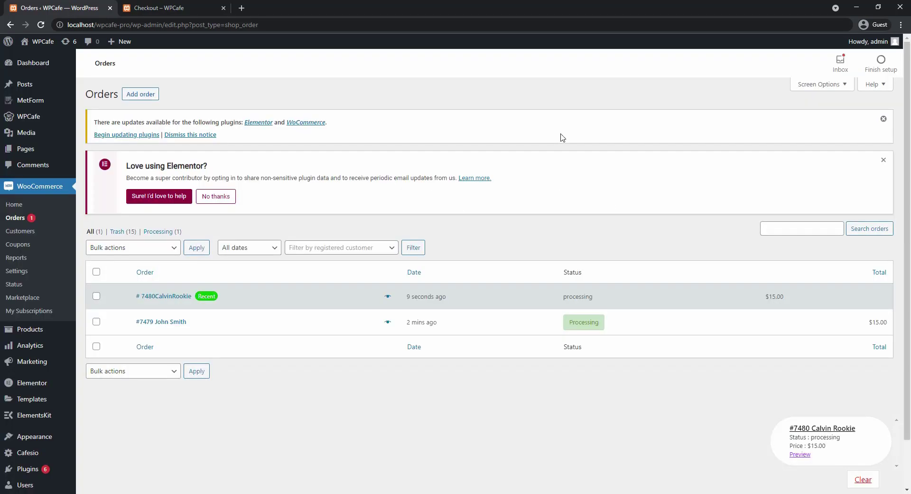
{"action": "left_click", "coordinate": [815, 429]}
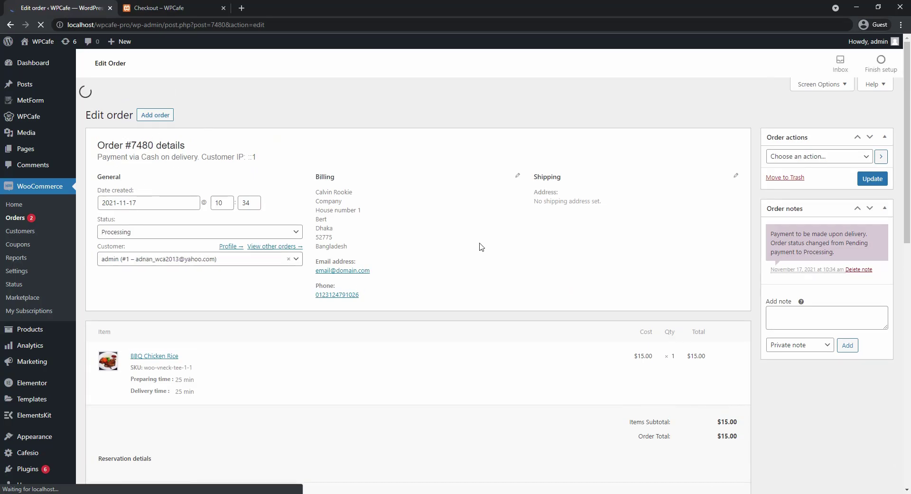
Step: Review order #7480 ($15.00, Processing) and check the Order actions list without choosing an action
{"action": "left_click_drag", "start_coordinate": [908, 166], "coordinate": [909, 187]}
{"action": "left_click", "coordinate": [854, 205]}
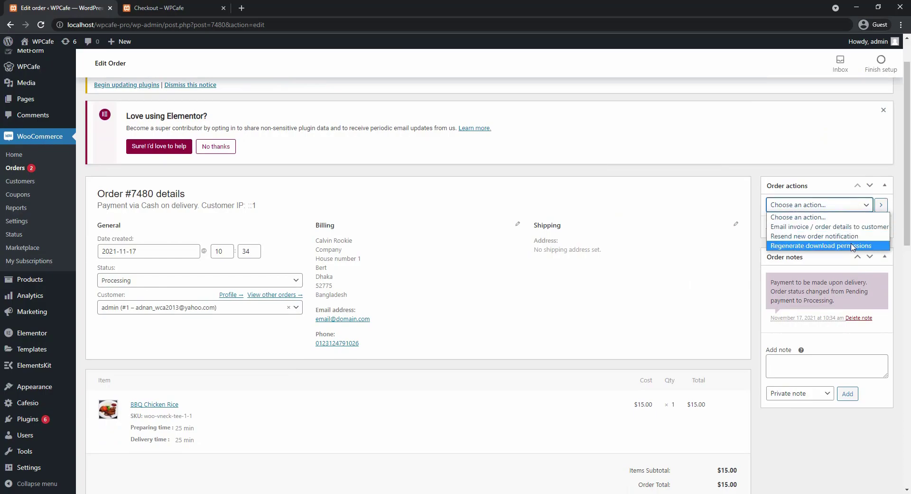
{"action": "left_click", "coordinate": [865, 207]}
{"action": "left_click_drag", "start_coordinate": [910, 211], "coordinate": [910, 235]}
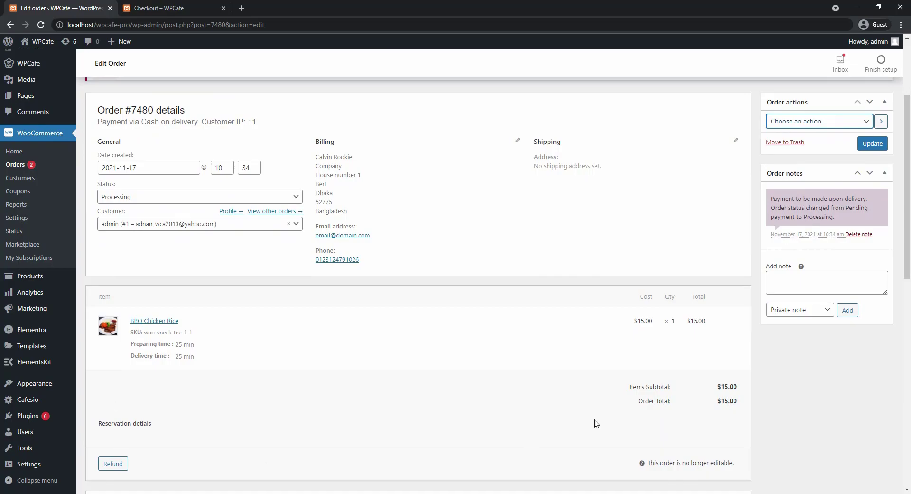